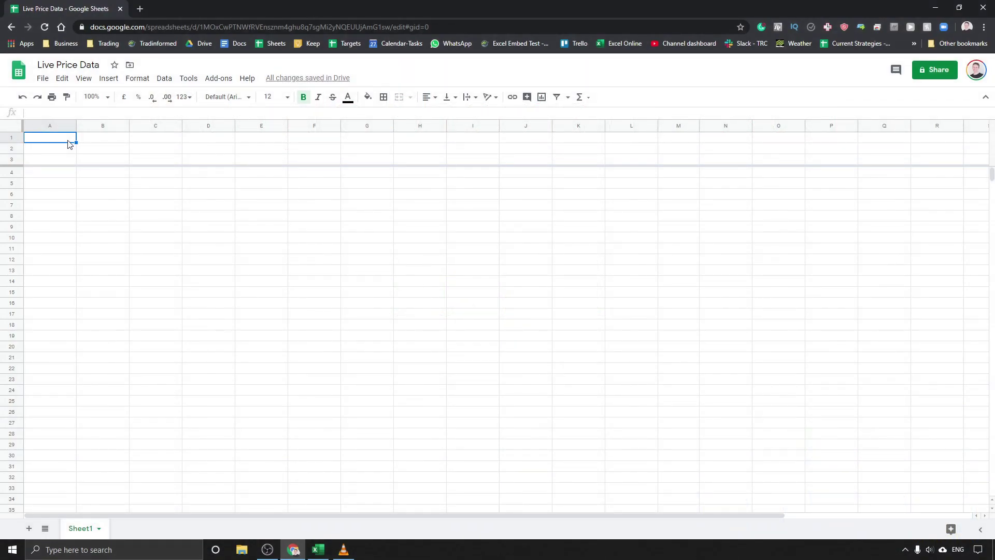
type("Dow J")
type("ones")
Enter Dow Jones in A1, Apple in G1 and Netflix in M1, with DJI, AAPL and NFLX below each.
key("Tab")
key("Tab")
key("Tab")
key("Tab")
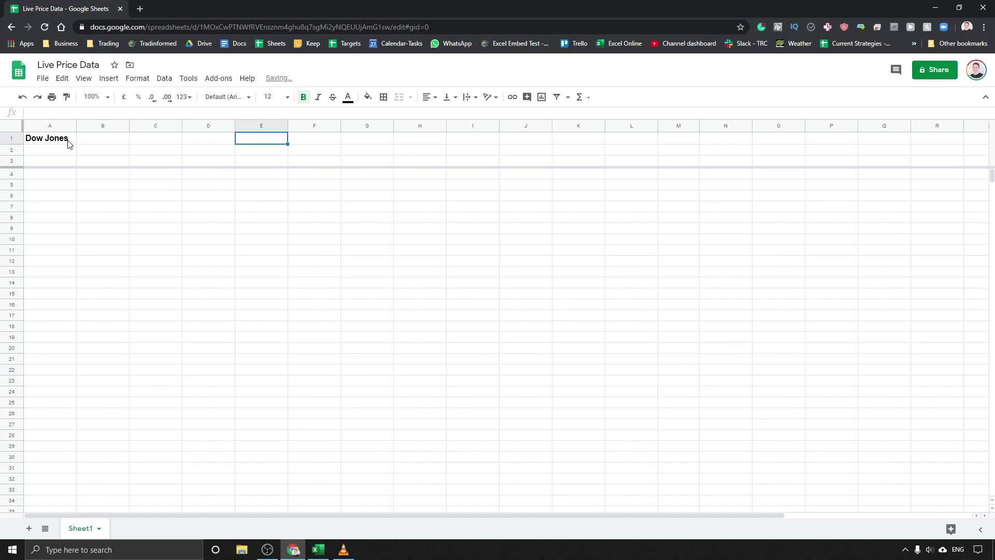
key("Tab")
key("Tab")
type("Apple")
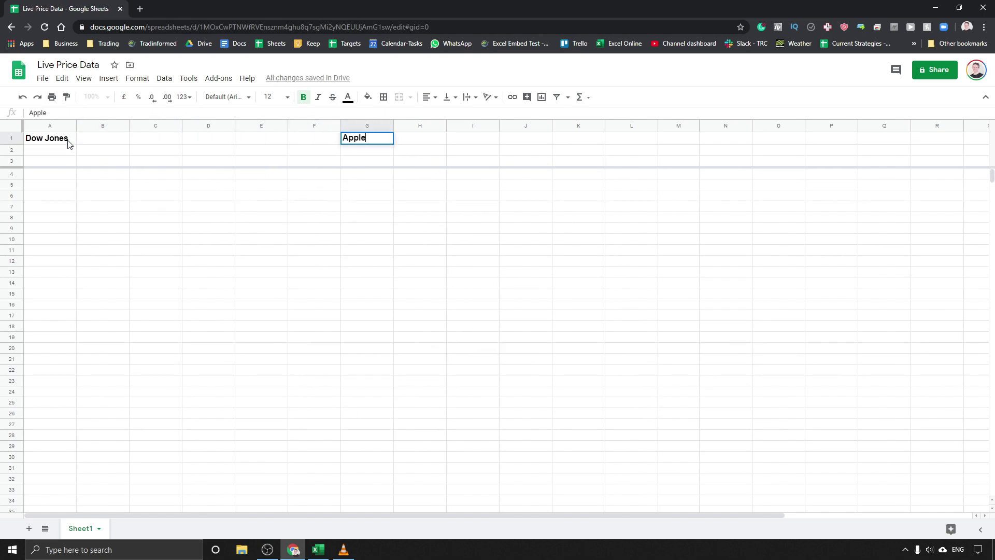
key("Tab")
key("Tab")
key("Tab")
key("Tab")
key("Tab")
key("Tab")
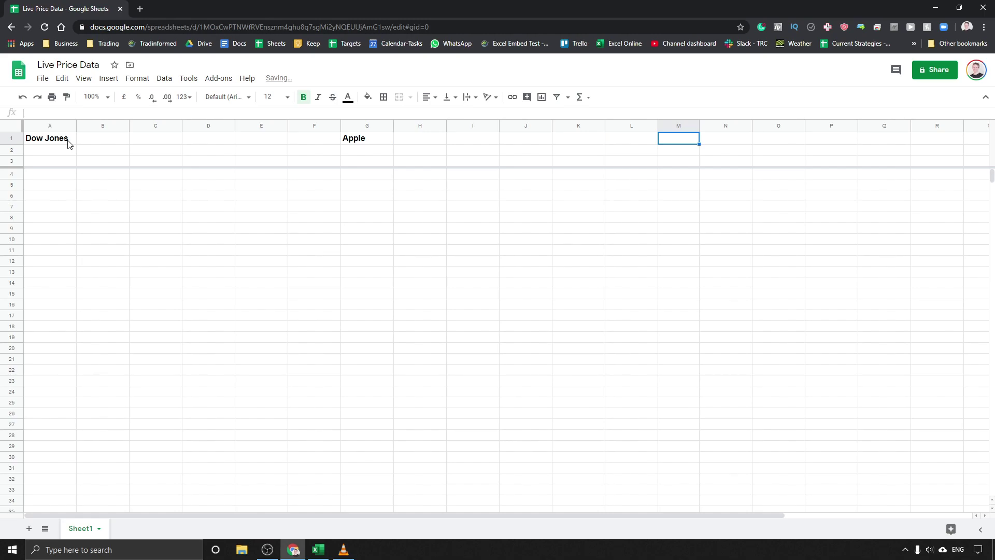
type("Netflix")
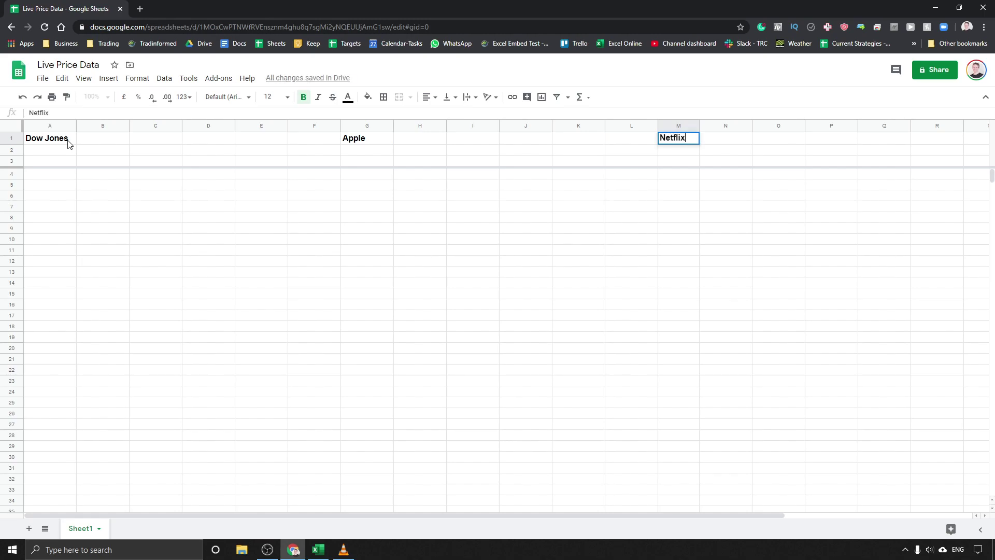
left_click(67, 147)
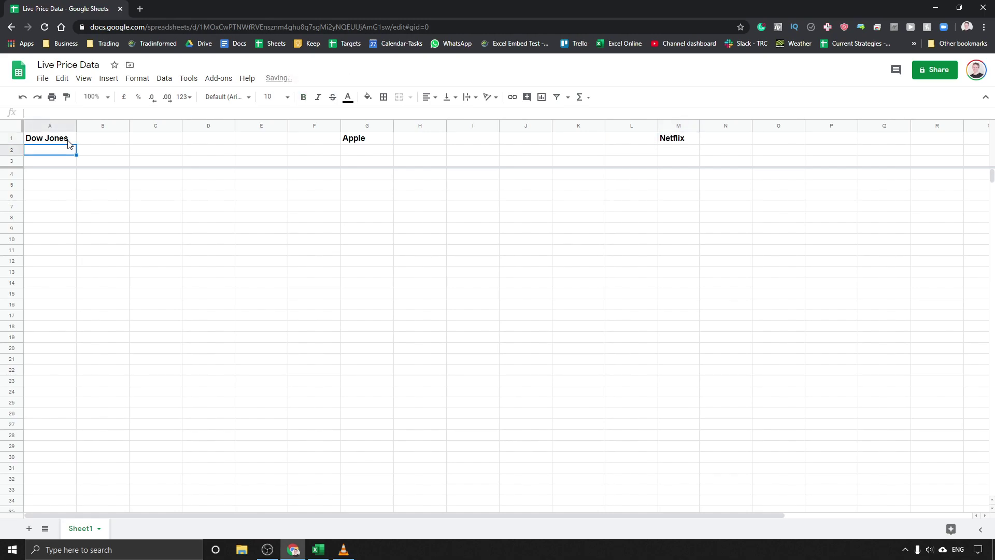
type(".DJI")
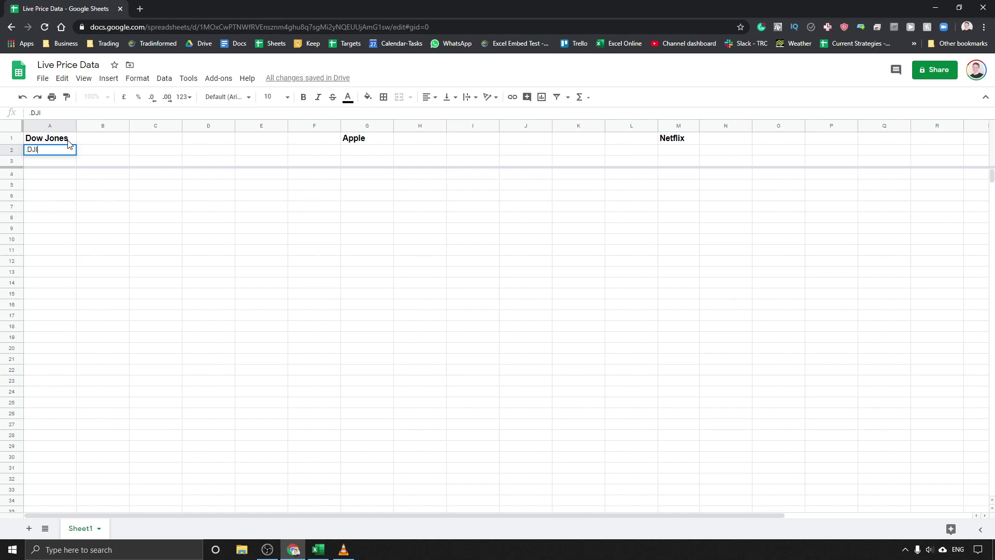
key("Tab")
key("Tab")
key("Tab")
key("Tab")
key("Tab")
key("Tab")
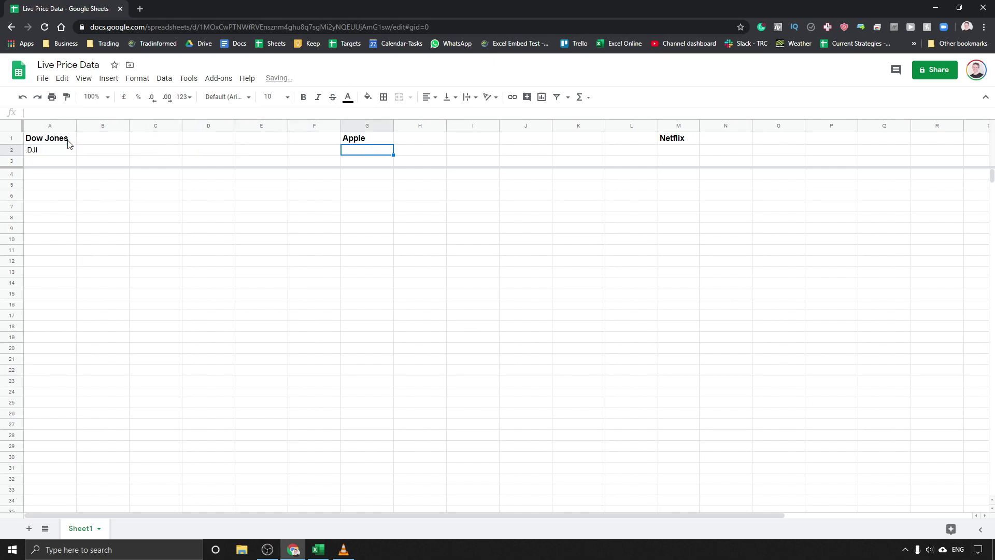
type("AAPL")
key("Tab")
key("Tab")
key("Tab")
key("Tab")
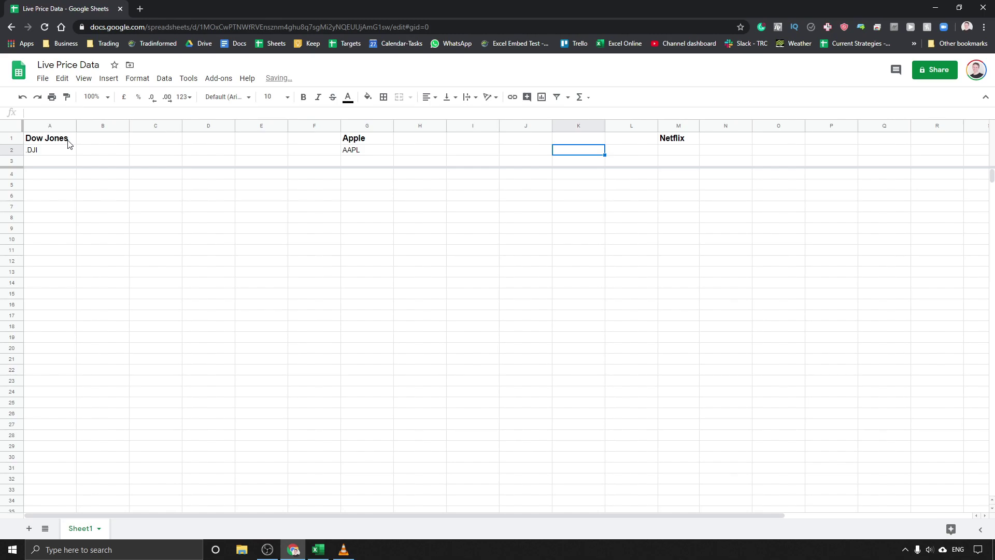
key("Tab")
key("Tab")
type("NFLKX")
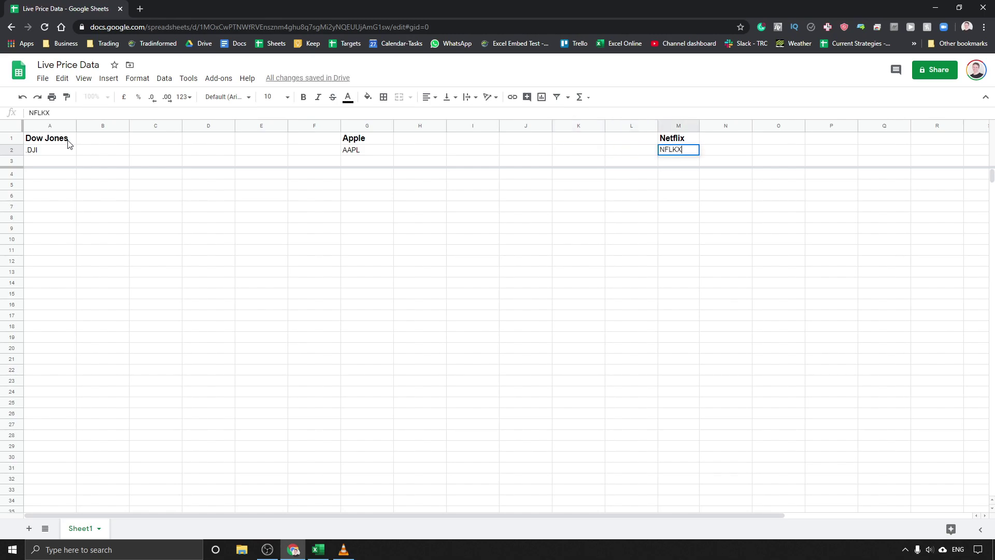
key("BackSpace")
key("BackSpace")
type("X")
key("Return")
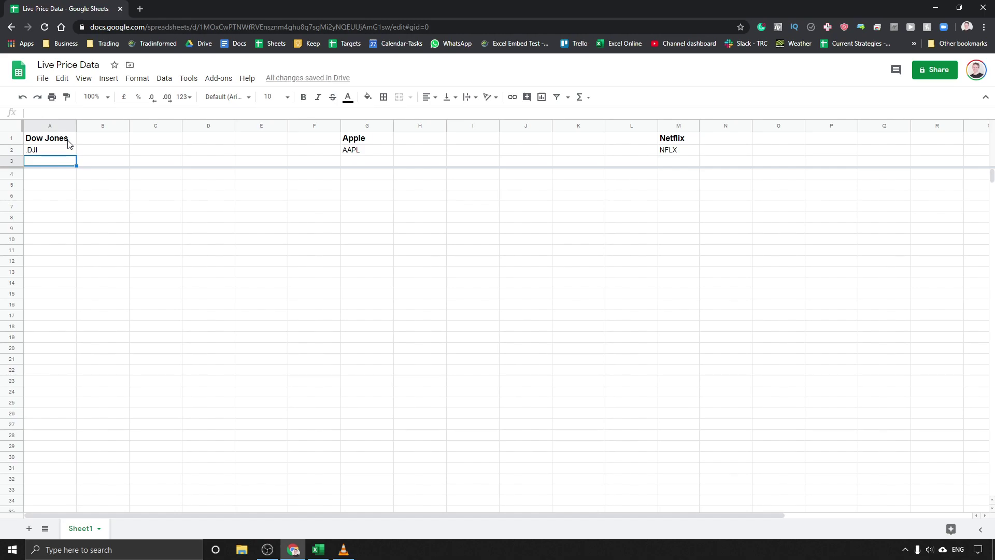
type("=")
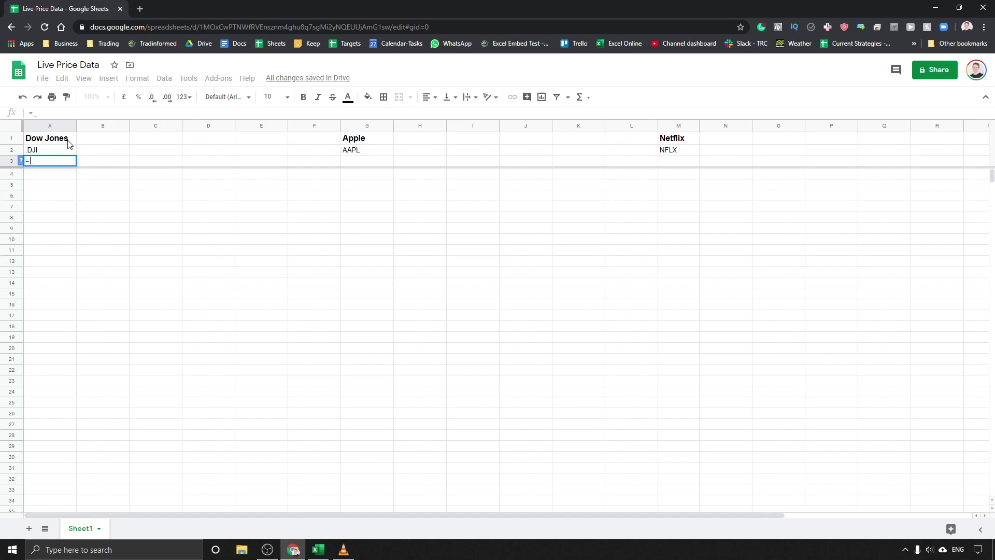
type("google")
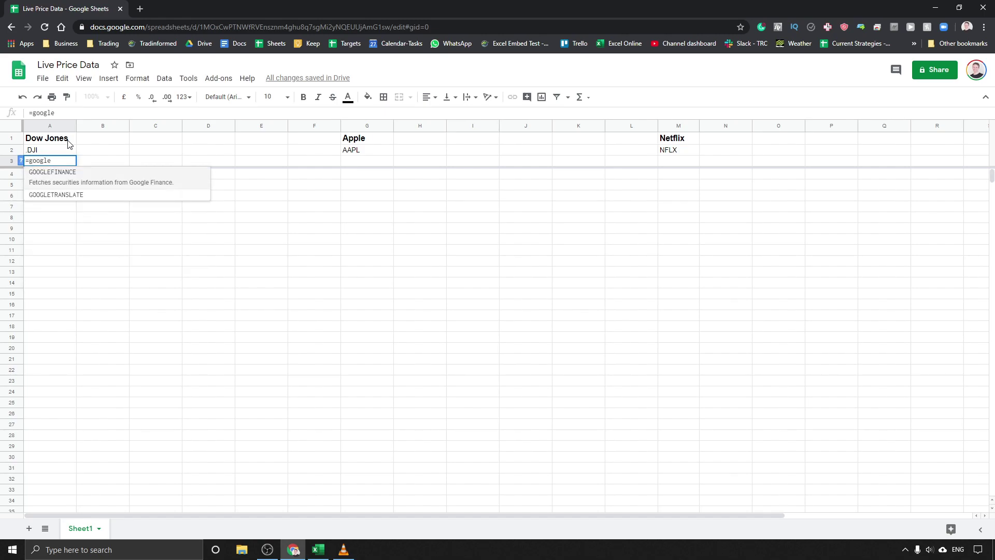
Enter a GOOGLEFINANCE formula in A3 that fetches 30 days of prices for the DJI ticker in A2.
key("Tab")
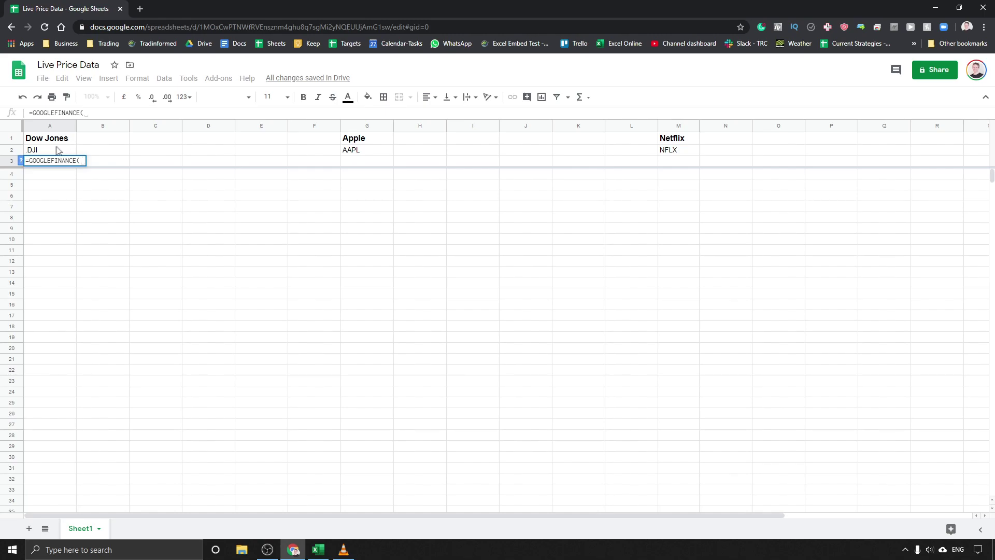
left_click(53, 150)
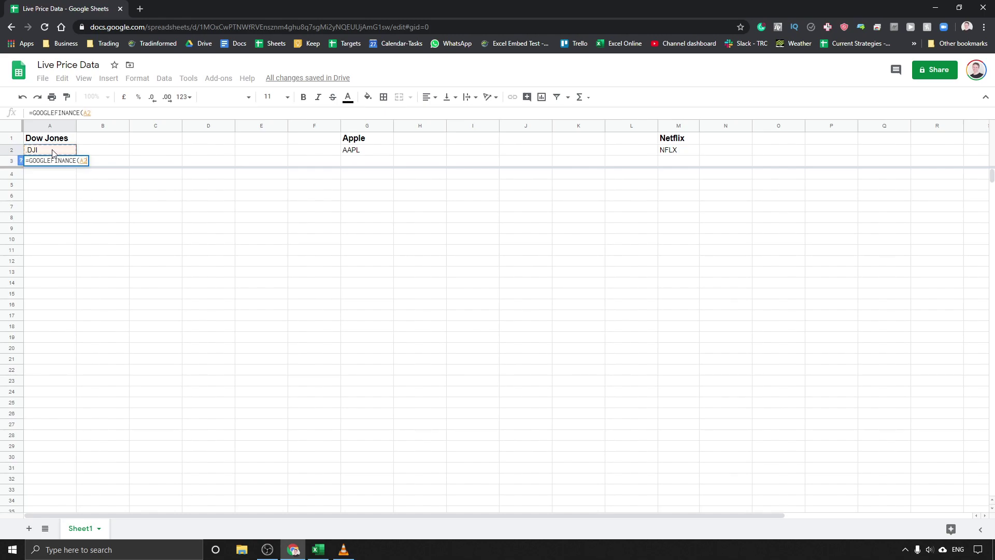
type(", ")
type("\"all")
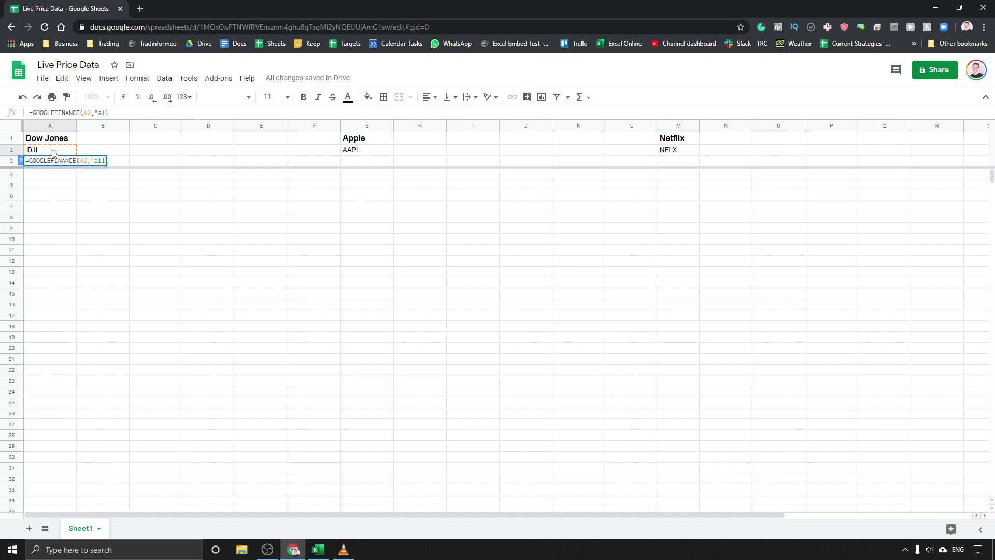
type("\"")
type(", ")
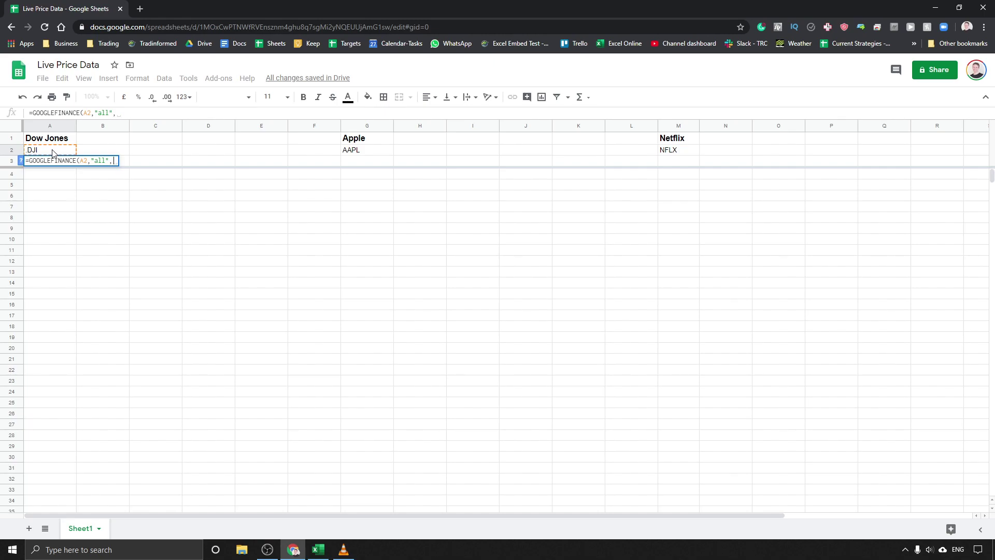
type("today(")
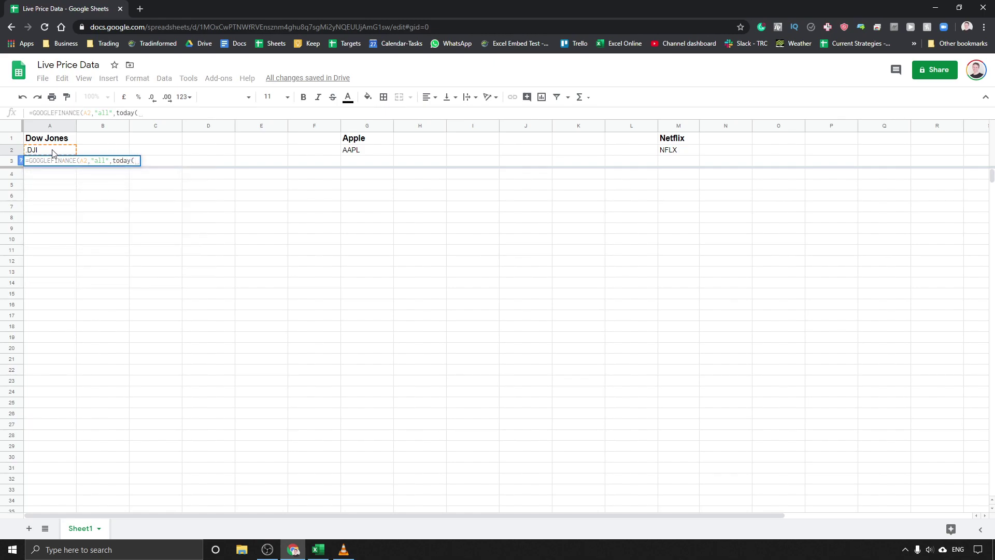
type(")")
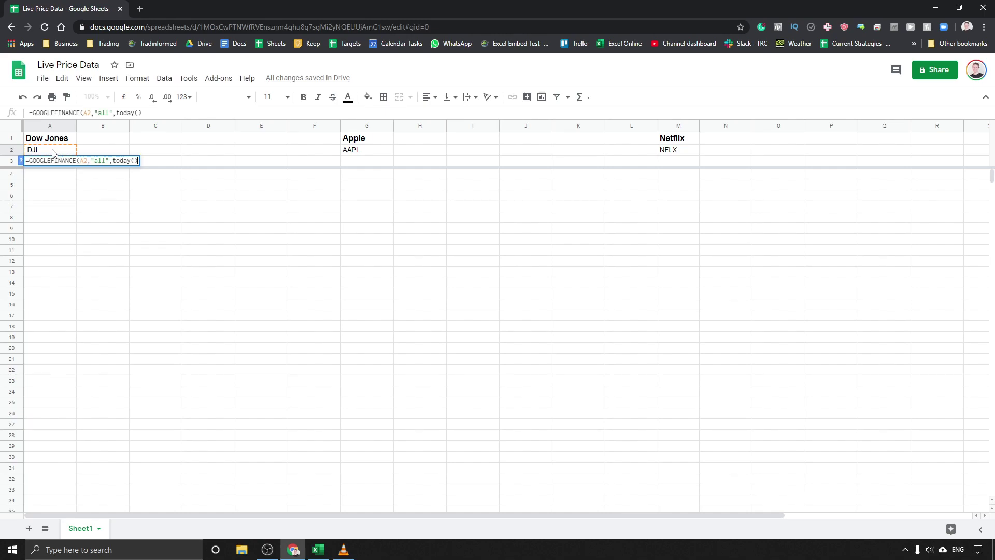
type("-30")
type(",")
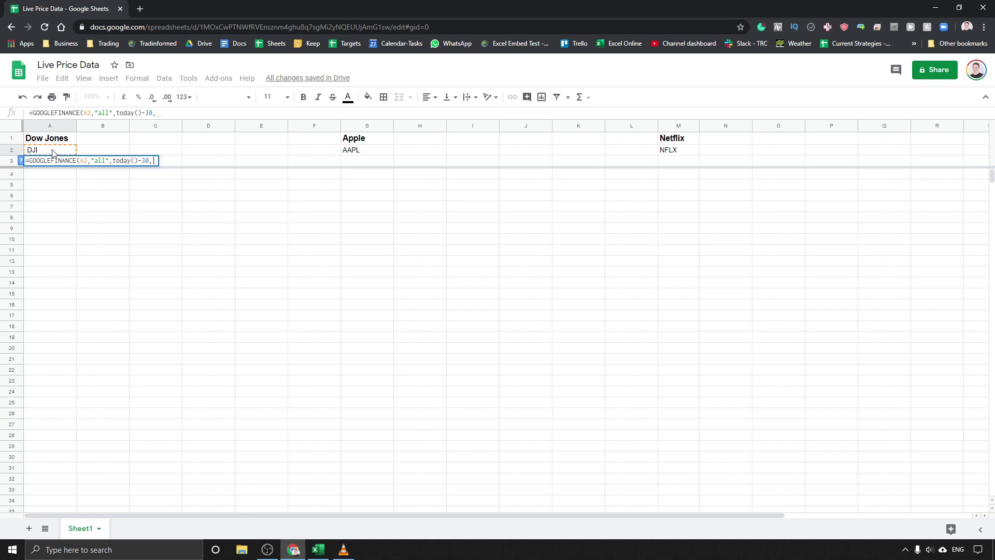
type("today()")
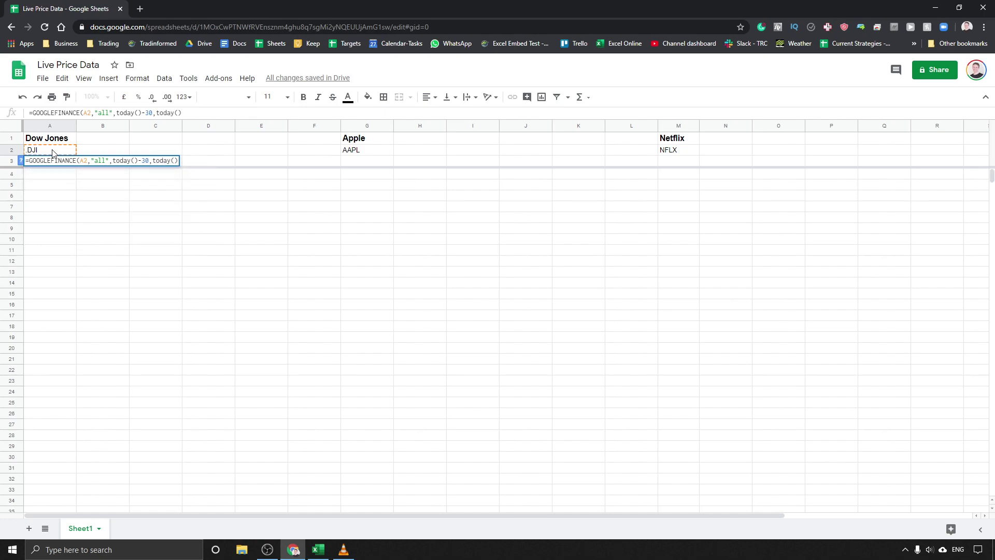
type(")")
key("Return")
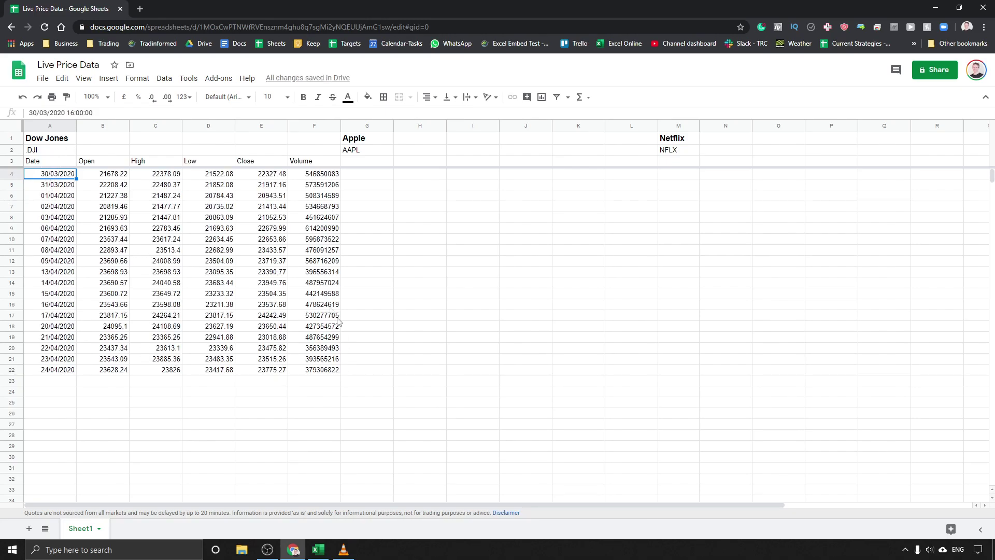
Copy the A3 price formula into G3 and M3 for the Apple and Netflix tables.
left_click(49, 161)
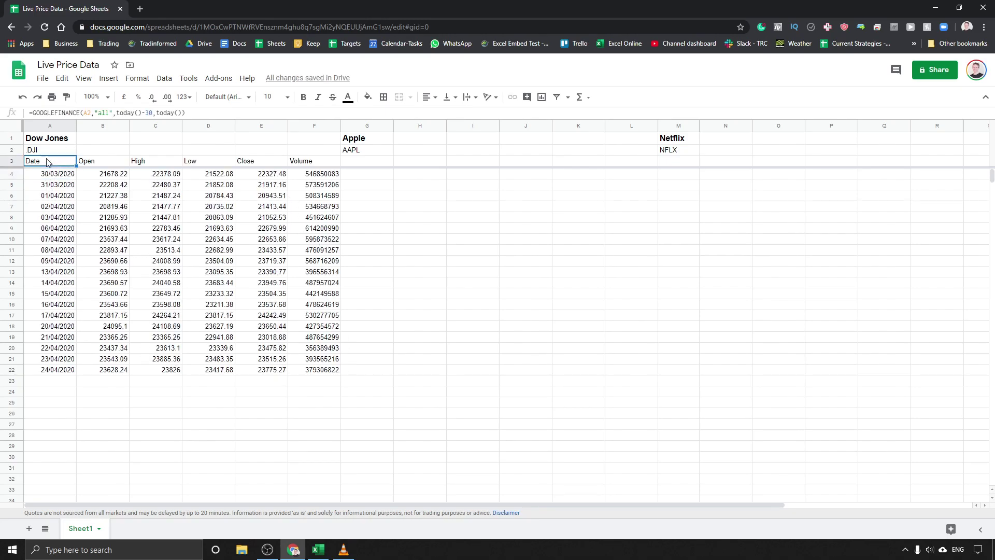
key("ctrl+c")
left_click(358, 161)
key("ctrl+v")
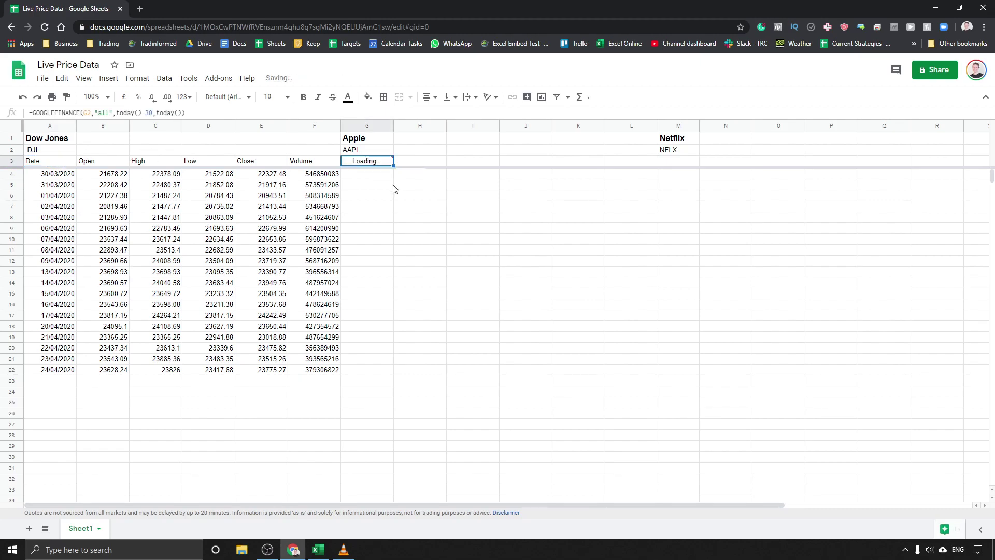
left_click(667, 161)
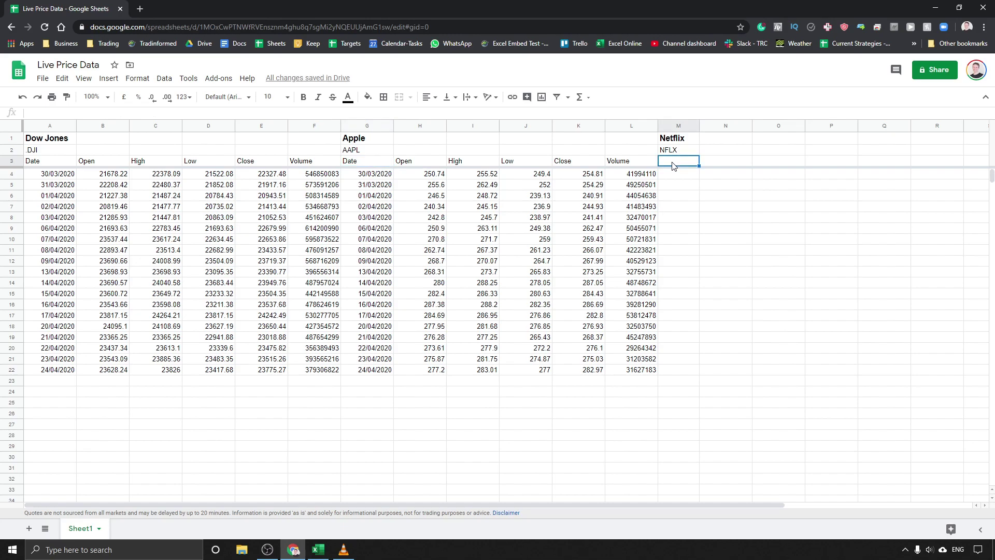
key("ctrl+v")
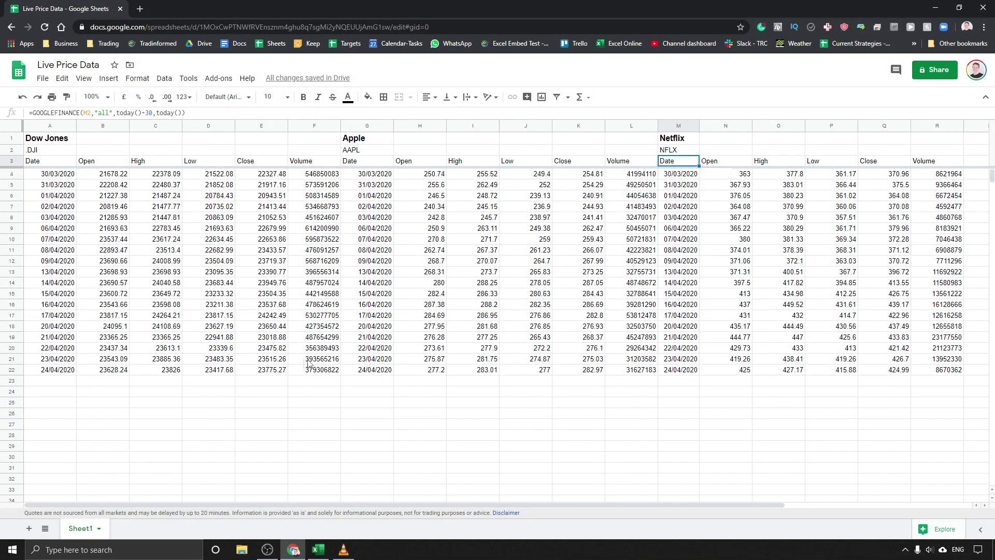
Publish Sheet1 to the web as Comma-separated values (.csv) and copy its link.
left_click(43, 78)
mouse_move(70, 197)
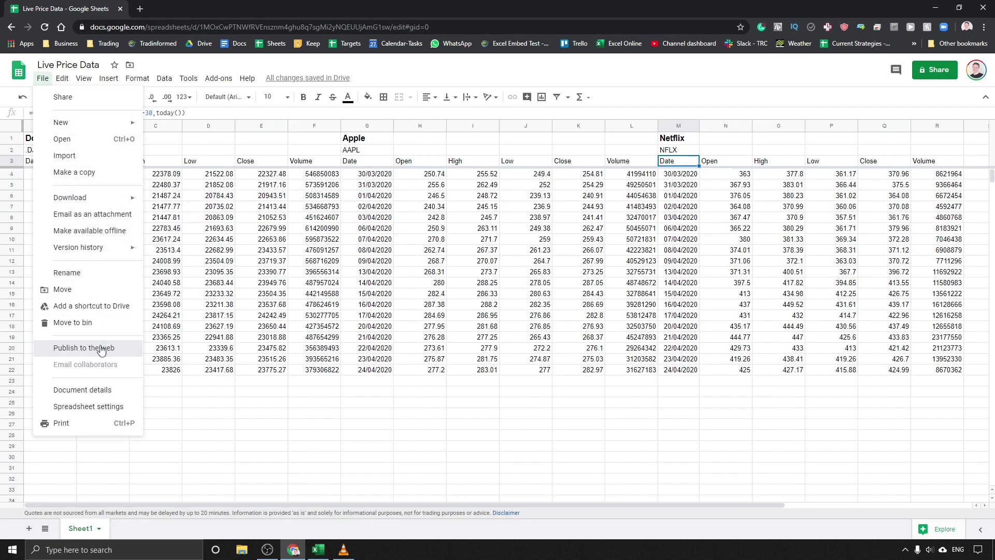
left_click(84, 348)
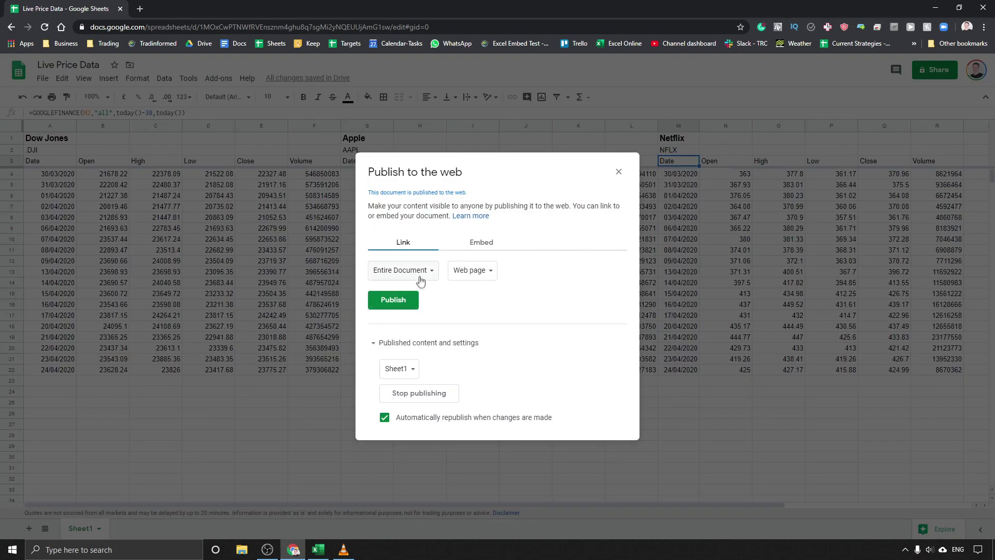
left_click(403, 270)
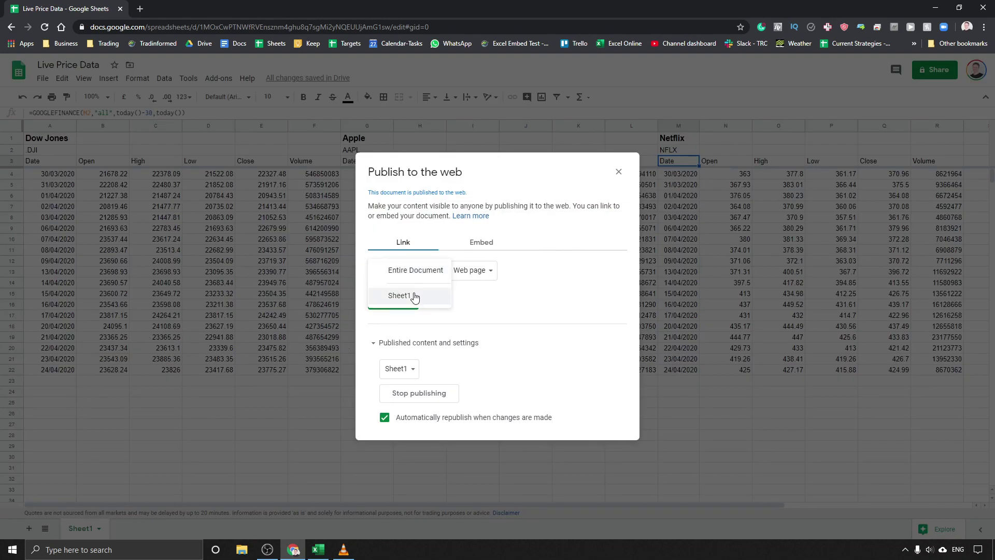
left_click(400, 295)
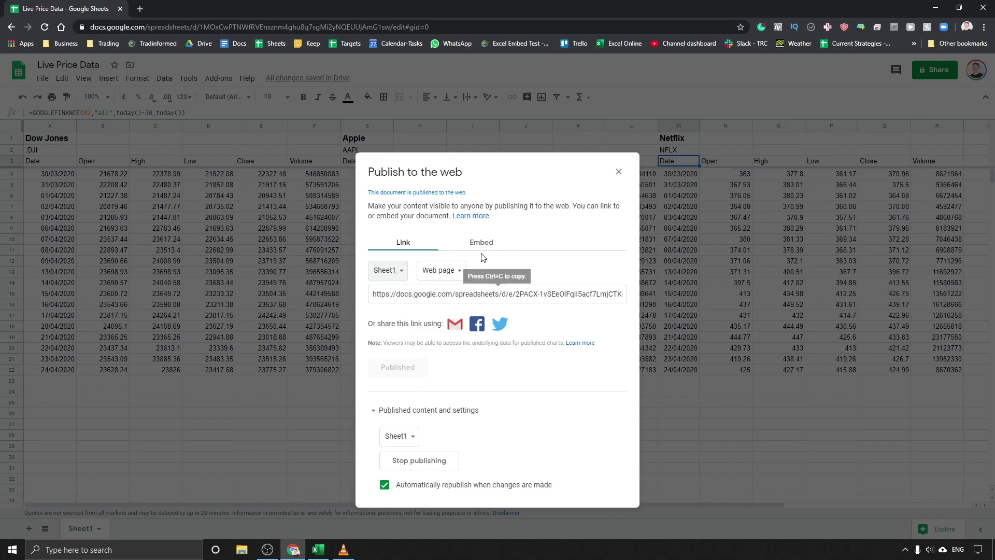
left_click(441, 270)
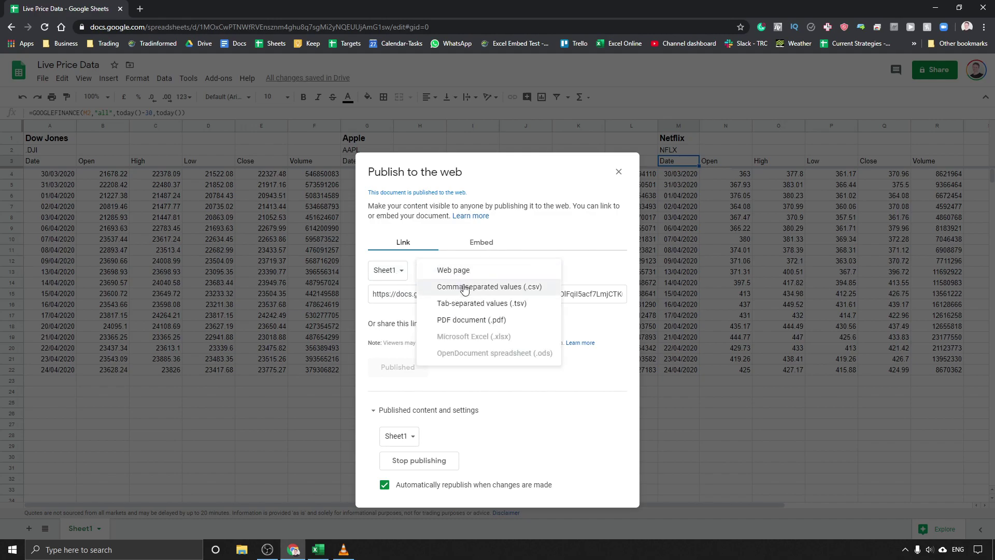
left_click(464, 287)
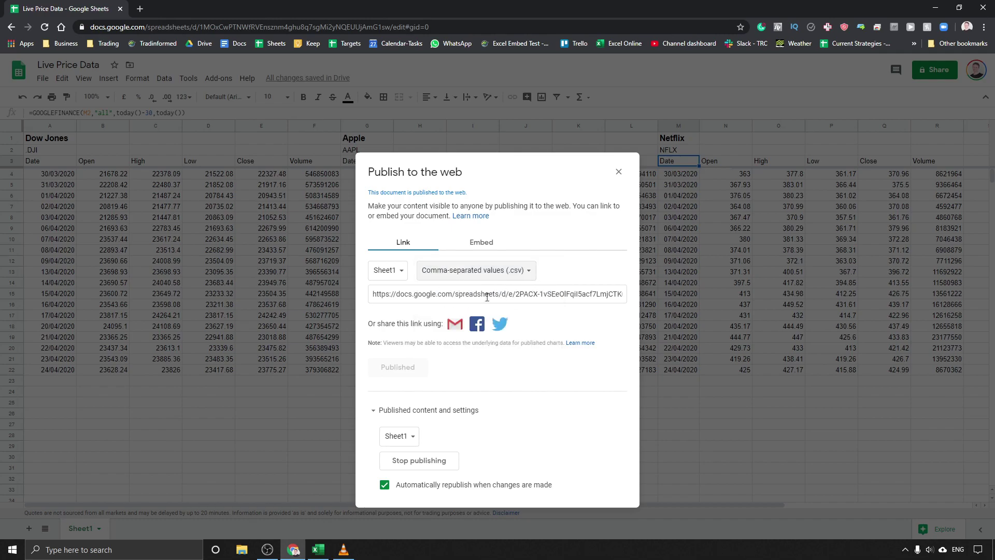
left_click(482, 294)
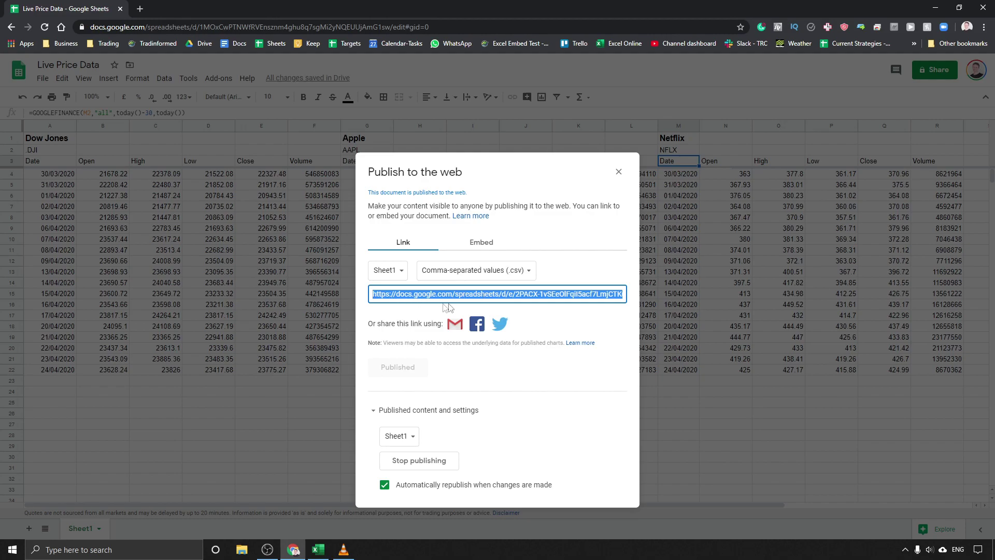
left_click(376, 294)
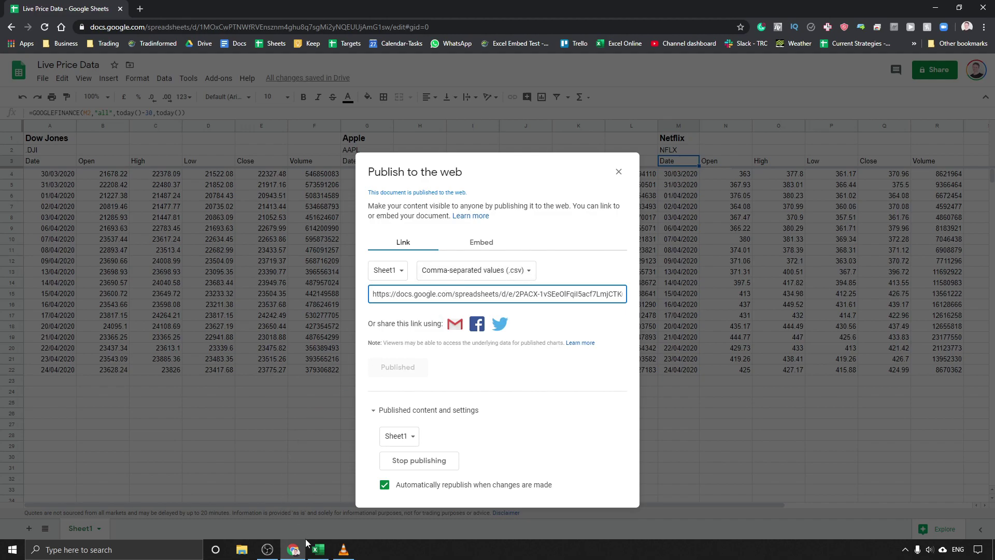
Start an Excel From Web import using the pasted Google Sheets CSV link.
left_click(319, 549)
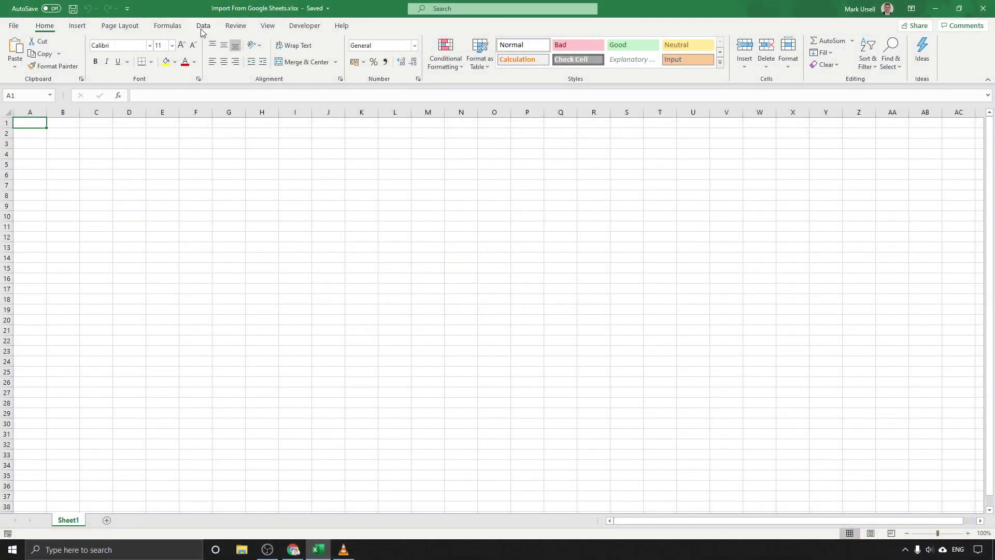
left_click(203, 26)
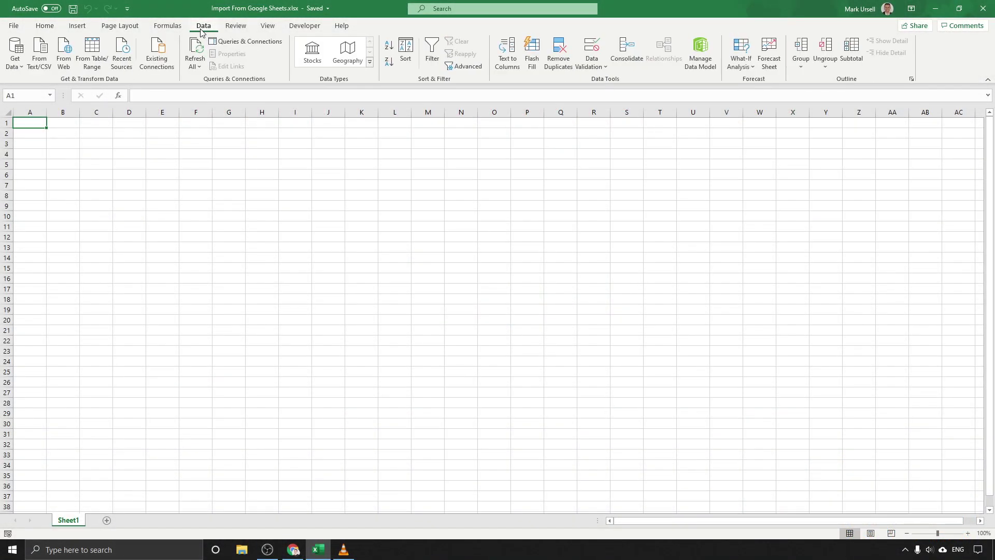
left_click(68, 57)
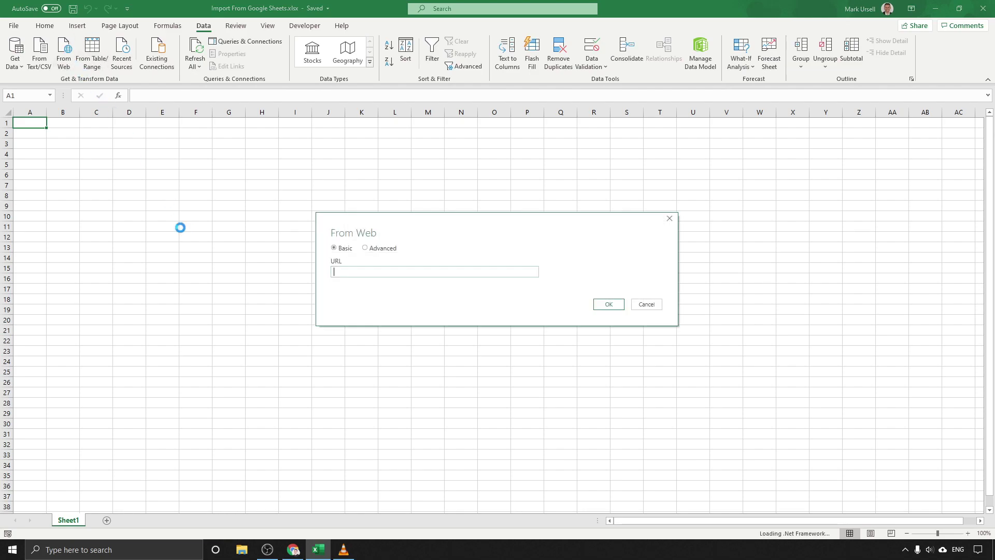
right_click(359, 273)
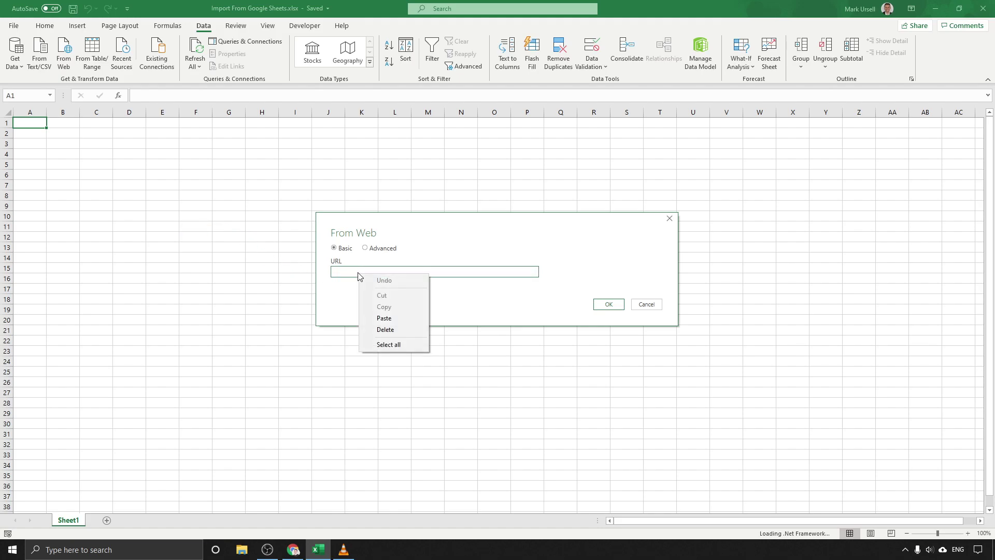
left_click(399, 318)
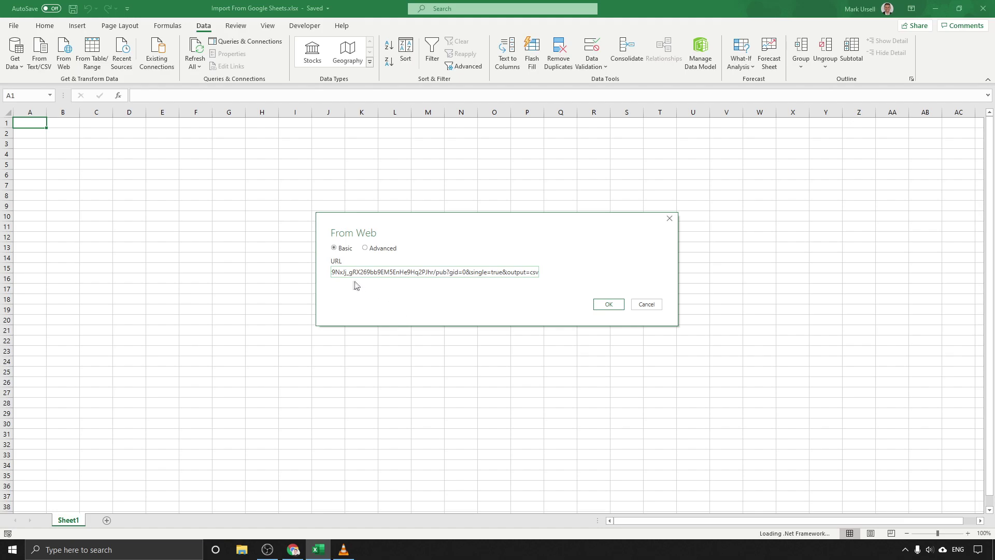
left_click(607, 304)
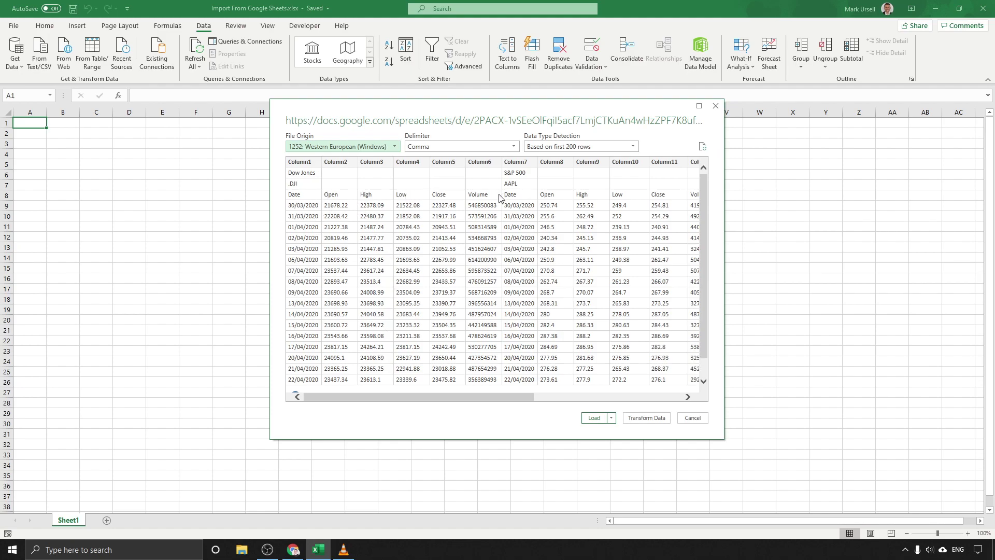
Load the CSV preview into a table on Sheet2 and inspect its title row and volume values.
left_click(595, 418)
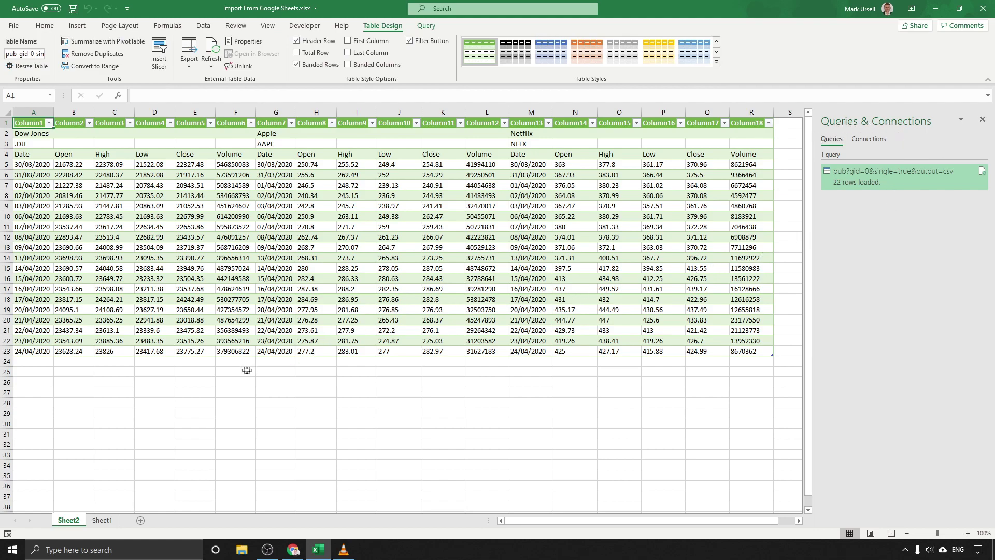
left_click(6, 134)
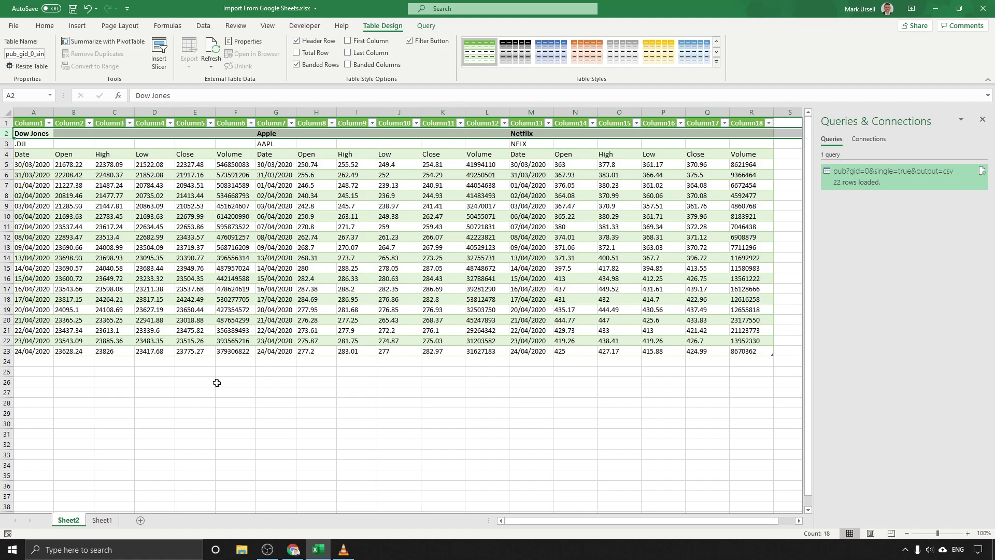
left_click(227, 228)
left_click(849, 174)
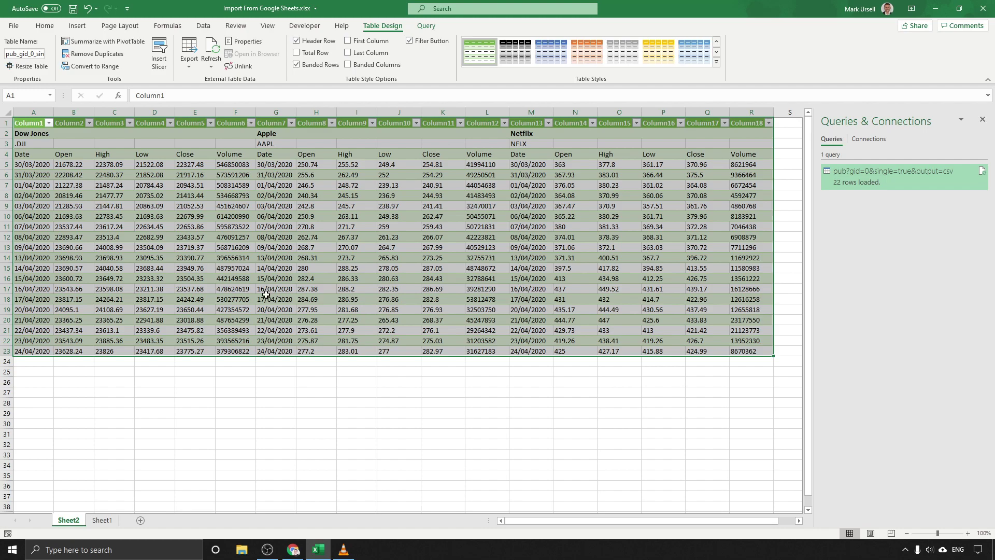
In the query's Connection Properties, turn on Refresh every with a 1-minute interval.
left_click(212, 69)
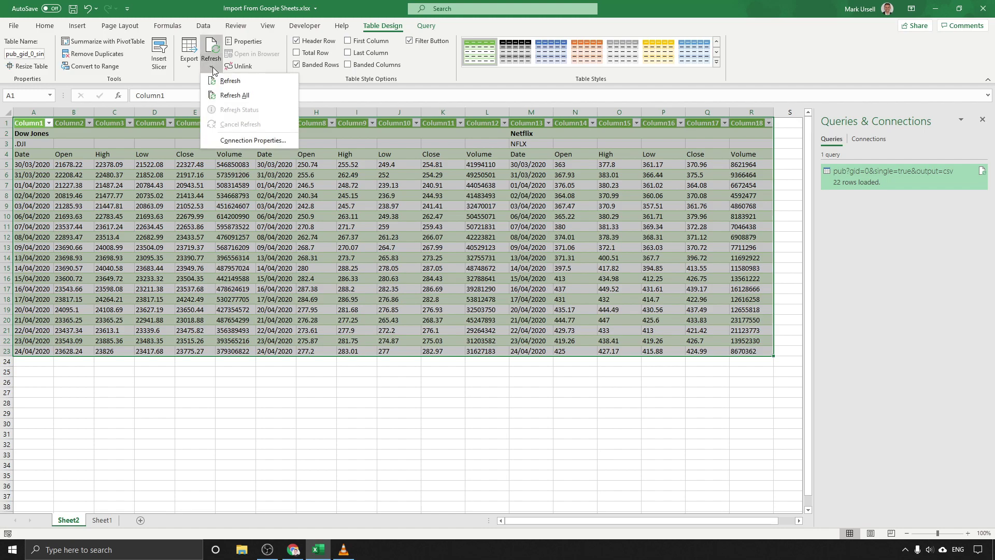
left_click(247, 138)
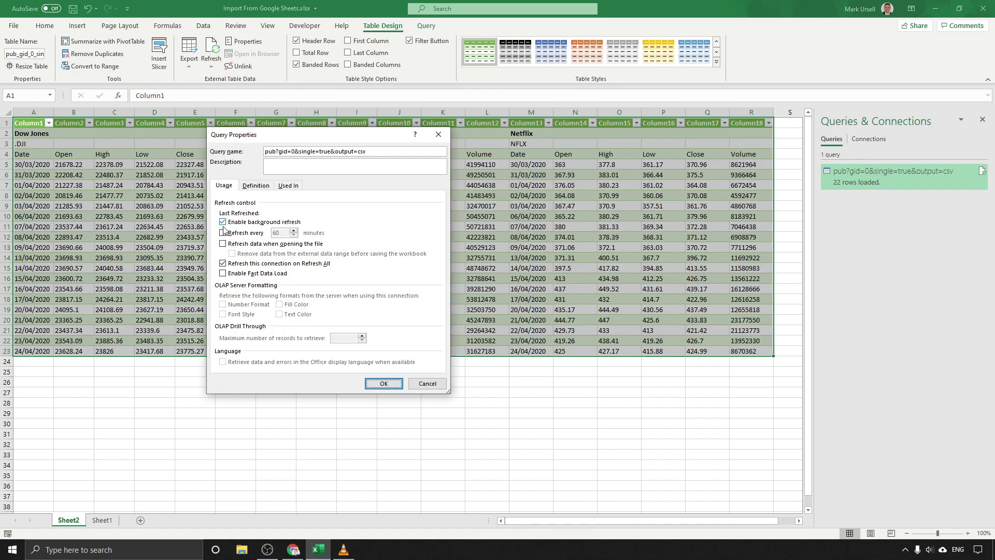
left_click(223, 232)
key("BackSpace")
left_click(386, 386)
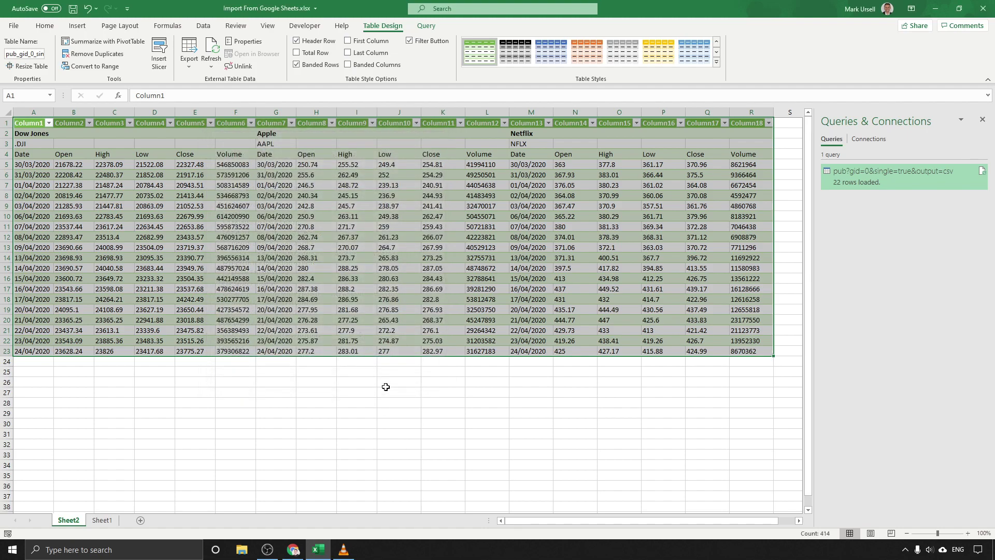
left_click(327, 376)
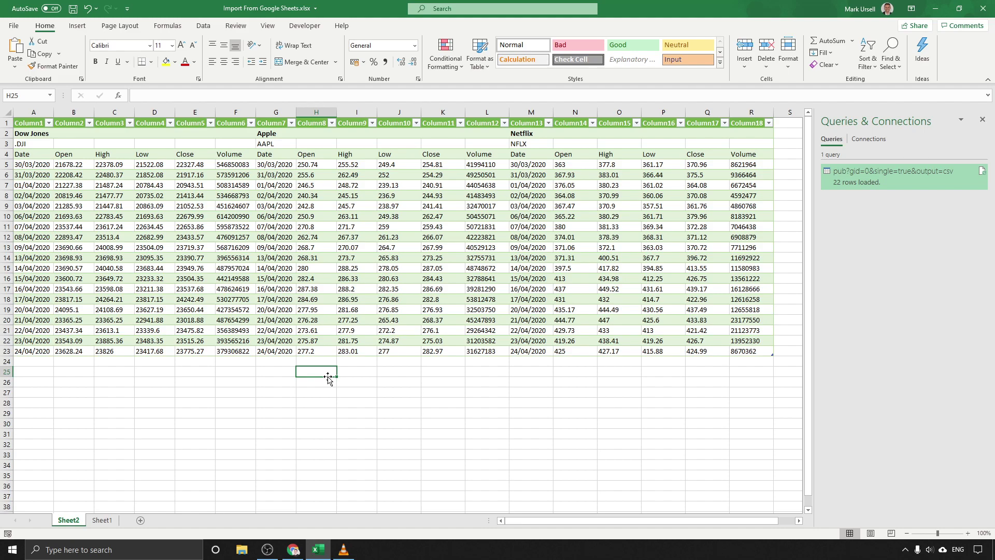
key("F8")
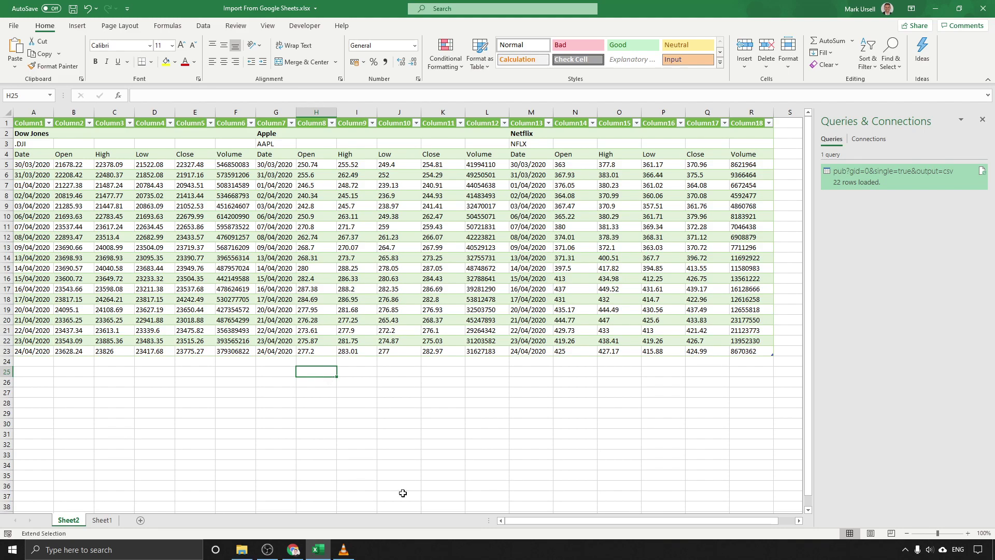